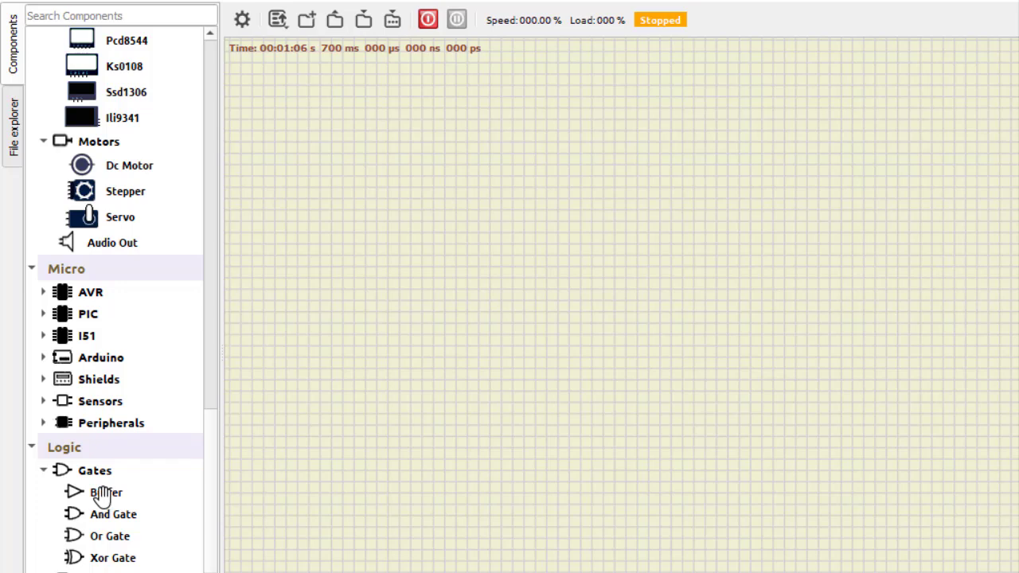
Place two Fixed Volt. sources stacked at the left with a Buffer gate between them
{"action": "scroll", "coordinate": [121, 235], "scroll_direction": "up", "scroll_amount": 15}
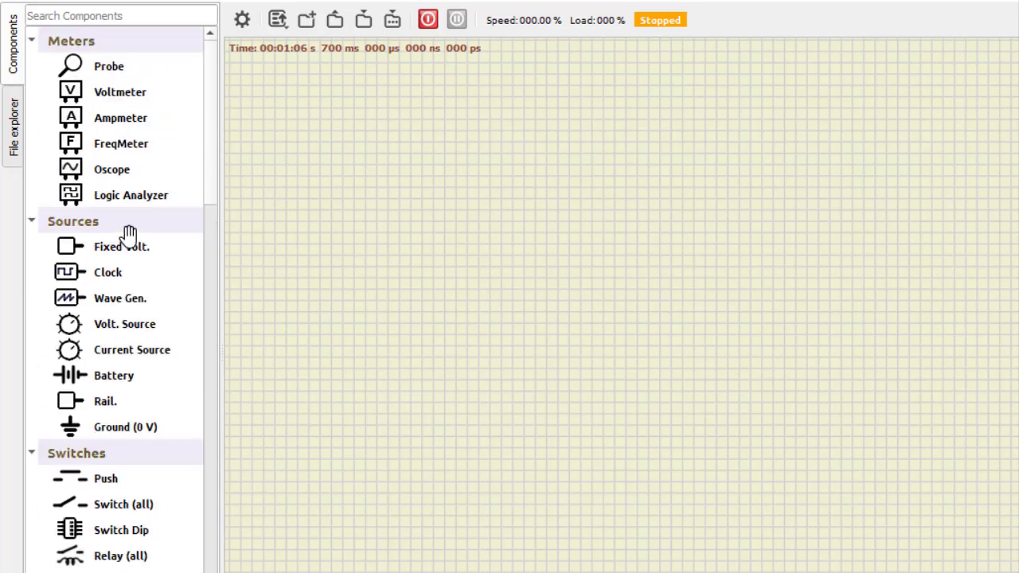
{"action": "left_click_drag", "start_coordinate": [112, 246], "coordinate": [350, 199]}
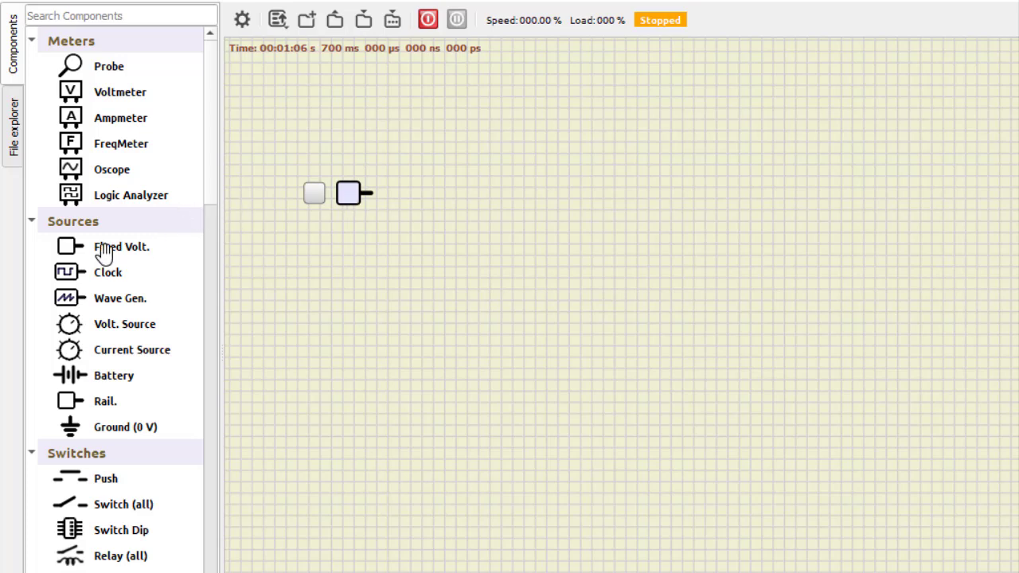
{"action": "left_click_drag", "start_coordinate": [100, 252], "coordinate": [360, 374]}
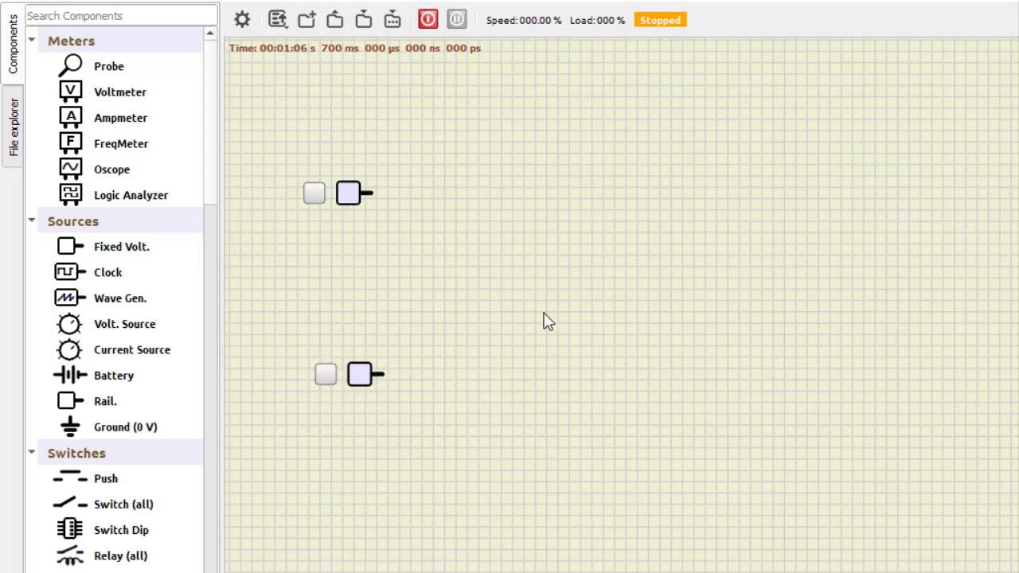
{"action": "scroll", "coordinate": [110, 324], "scroll_direction": "down", "scroll_amount": 20}
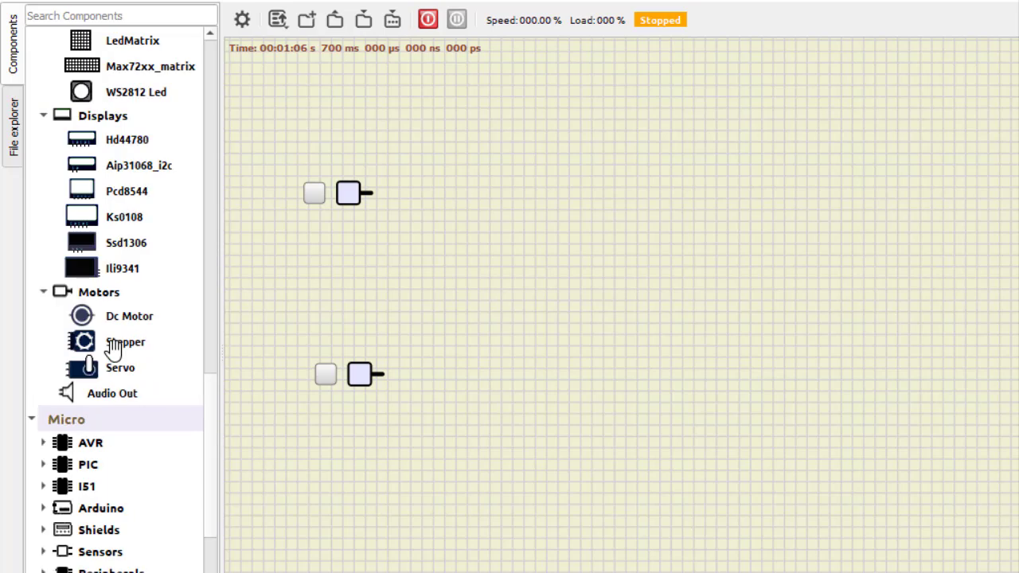
{"action": "left_click_drag", "start_coordinate": [102, 264], "coordinate": [456, 296]}
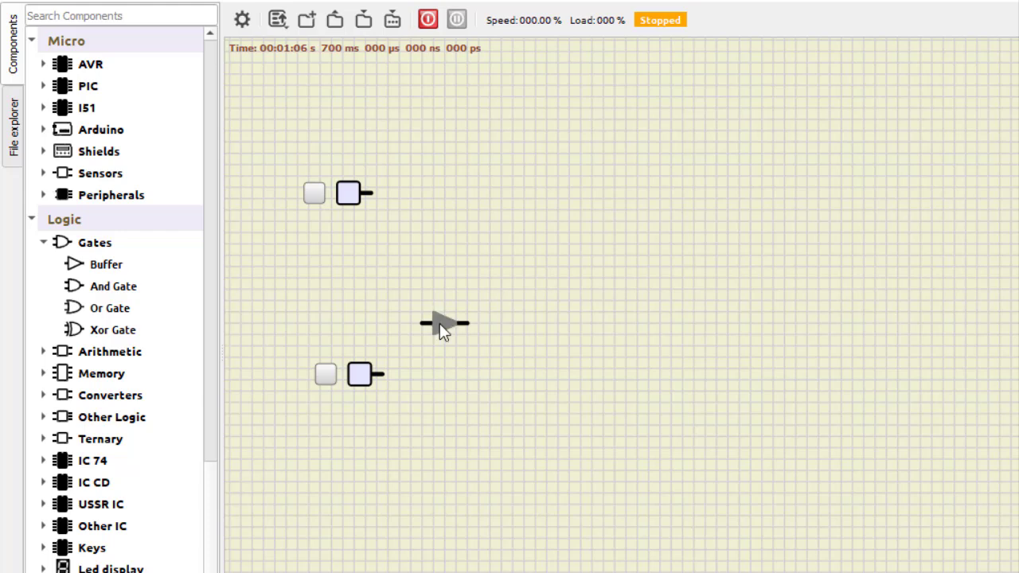
Enable Invert Output on the buffer so it acts as a NOT gate
{"action": "double_click", "coordinate": [440, 324]}
{"action": "left_click", "coordinate": [718, 393]}
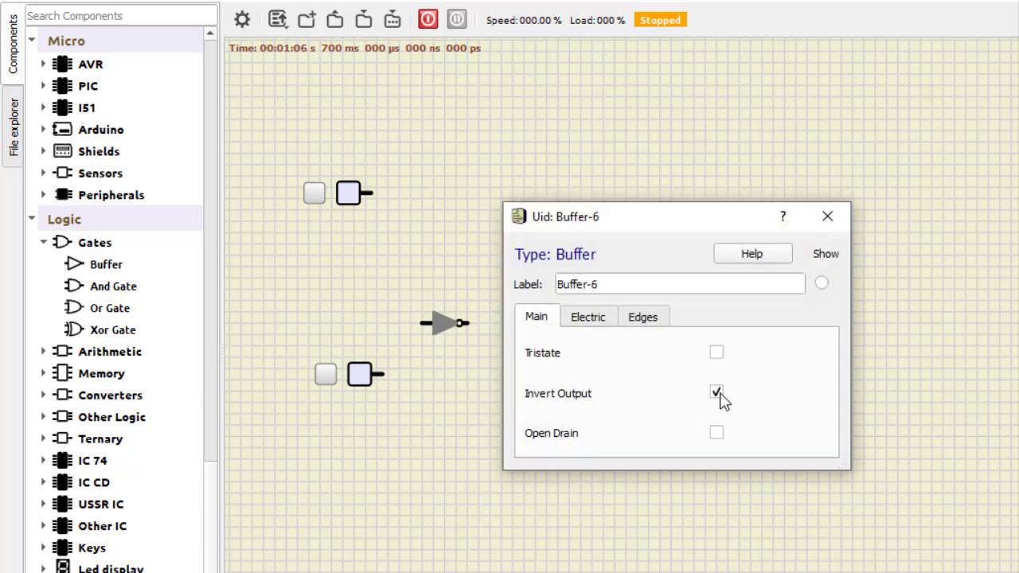
{"action": "left_click", "coordinate": [827, 217]}
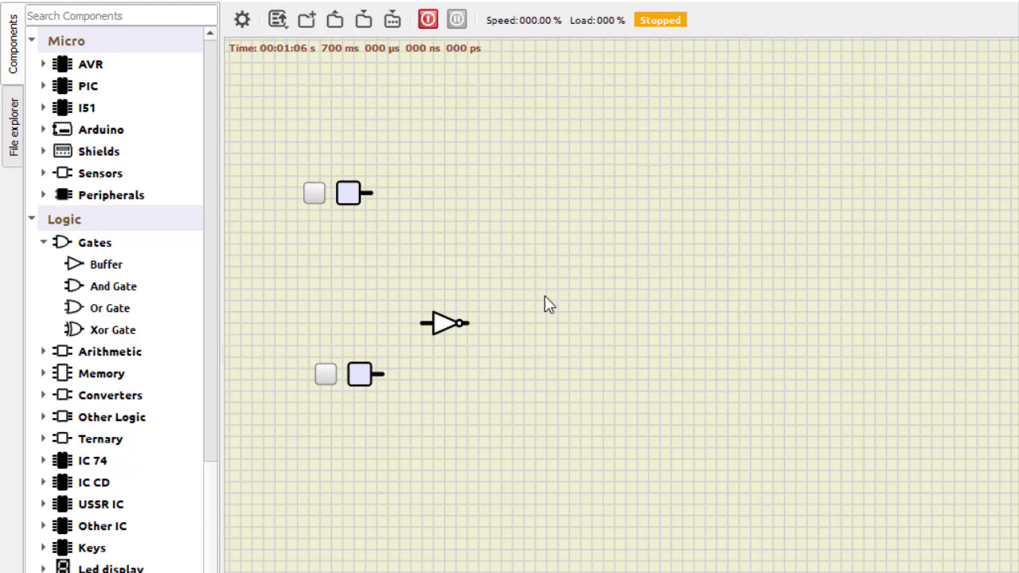
Nudge the inverter lower and add an AND gate and an OR gate to its right
{"action": "left_click_drag", "start_coordinate": [440, 322], "coordinate": [440, 328]}
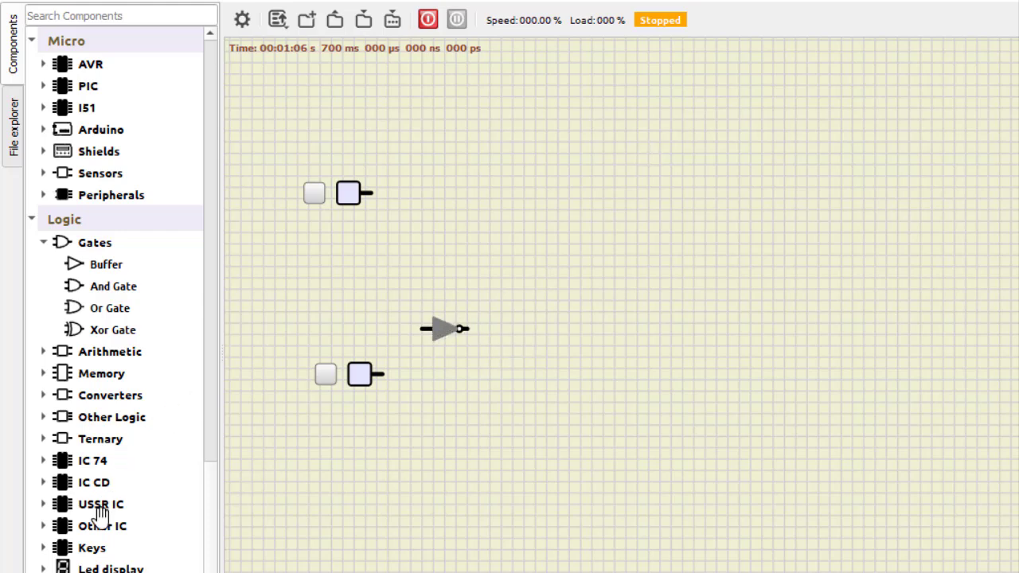
{"action": "left_click_drag", "start_coordinate": [109, 287], "coordinate": [552, 353]}
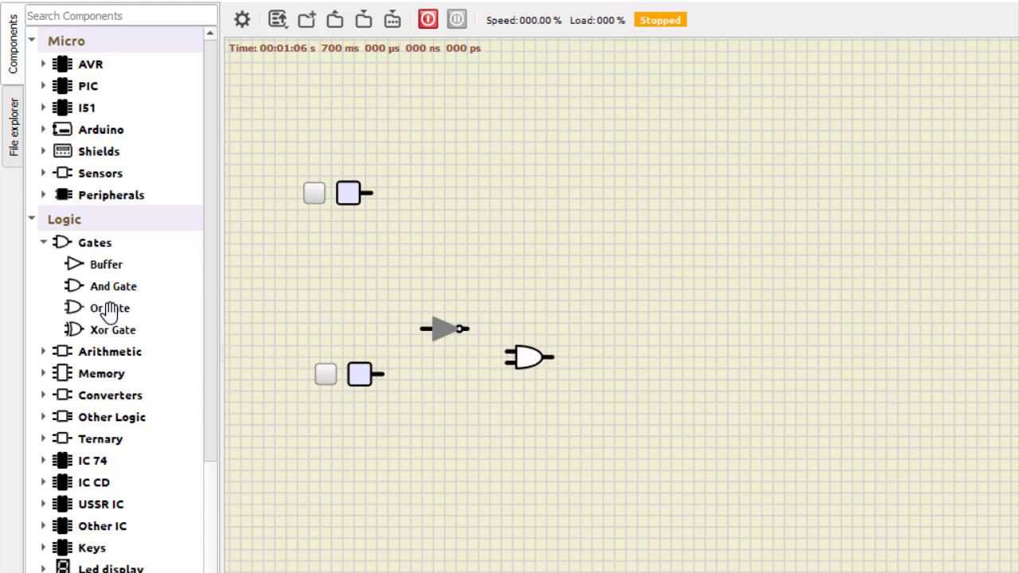
{"action": "left_click_drag", "start_coordinate": [110, 311], "coordinate": [630, 259]}
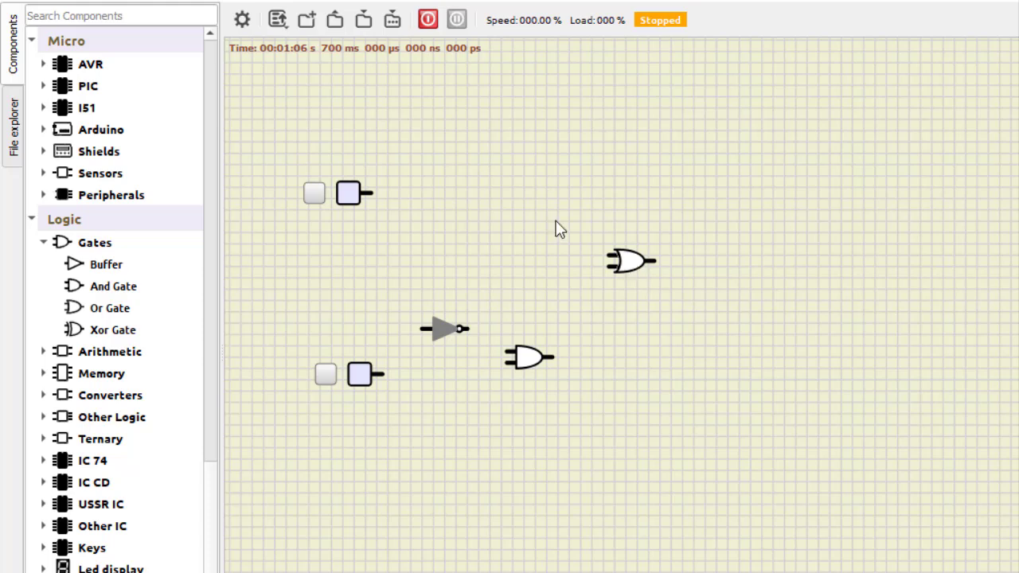
Wire the top input to the OR gate's upper input and to the NOT gate's input
{"action": "left_click", "coordinate": [369, 193]}
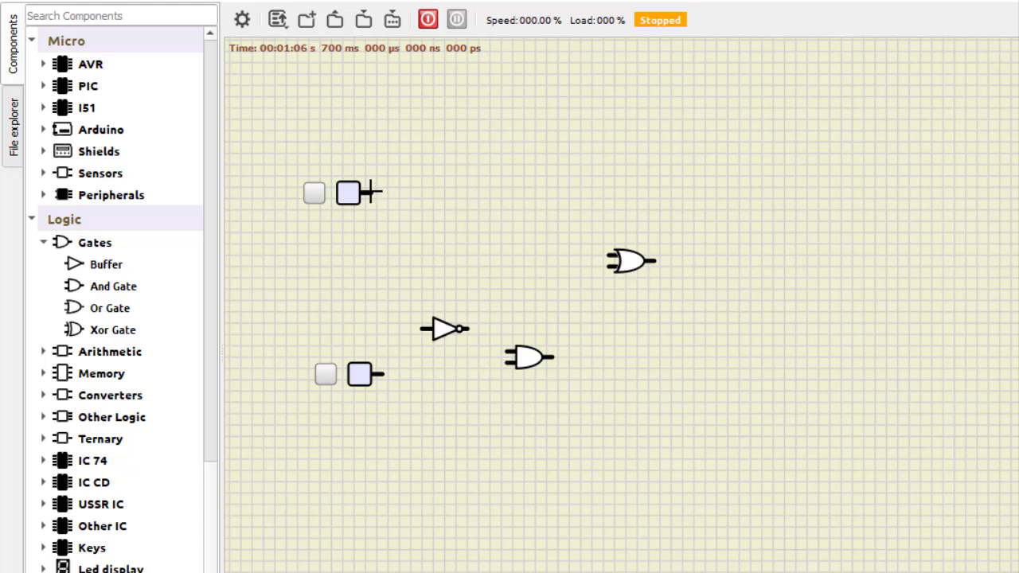
{"action": "left_click", "coordinate": [530, 210]}
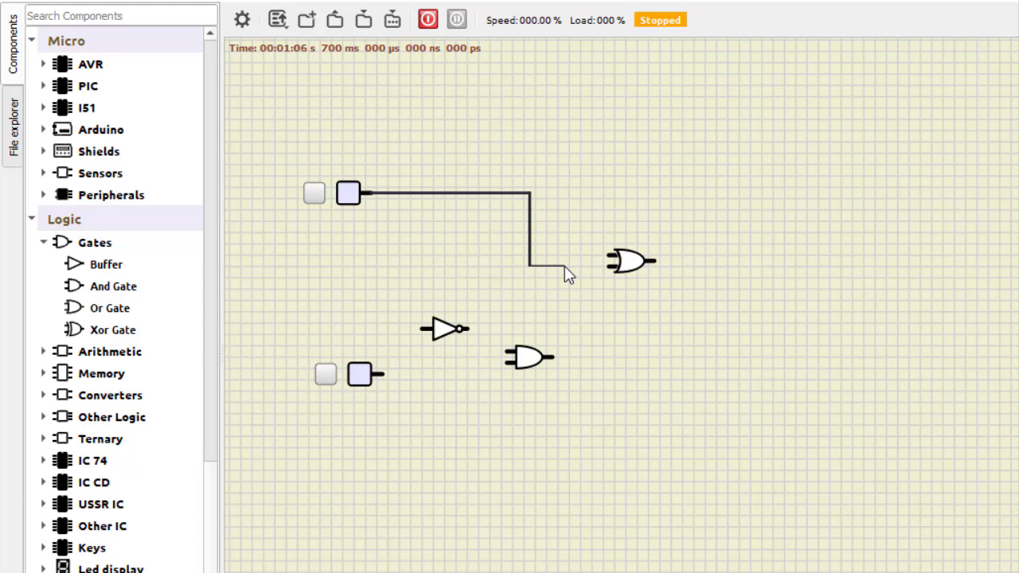
{"action": "left_click", "coordinate": [608, 255]}
{"action": "left_click", "coordinate": [419, 328]}
{"action": "left_click", "coordinate": [399, 193]}
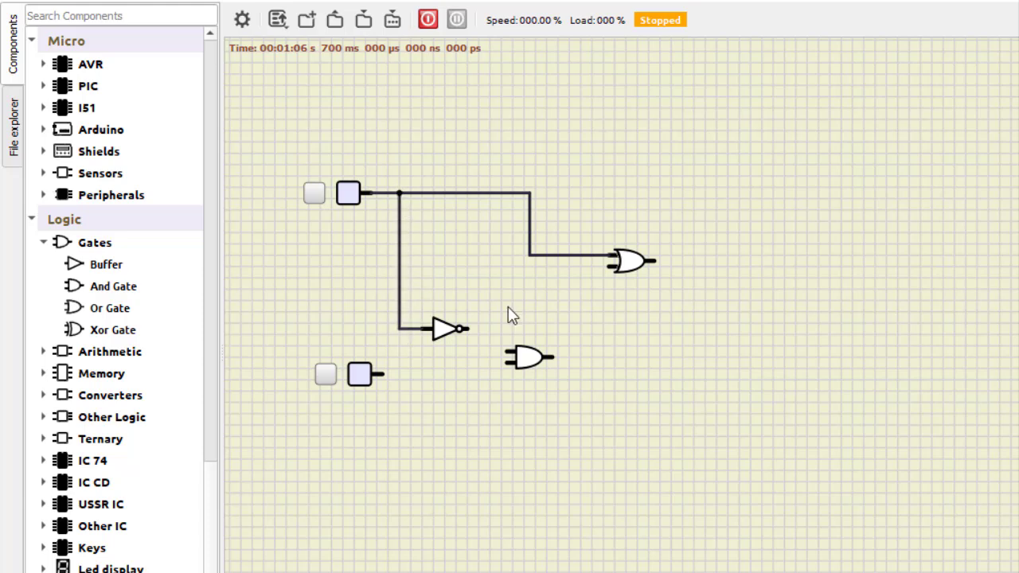
Wire the NOT output and lower input into the AND gate, and AND output to the OR's lower input
{"action": "left_click", "coordinate": [508, 352]}
{"action": "left_click", "coordinate": [507, 363]}
{"action": "left_click", "coordinate": [382, 373]}
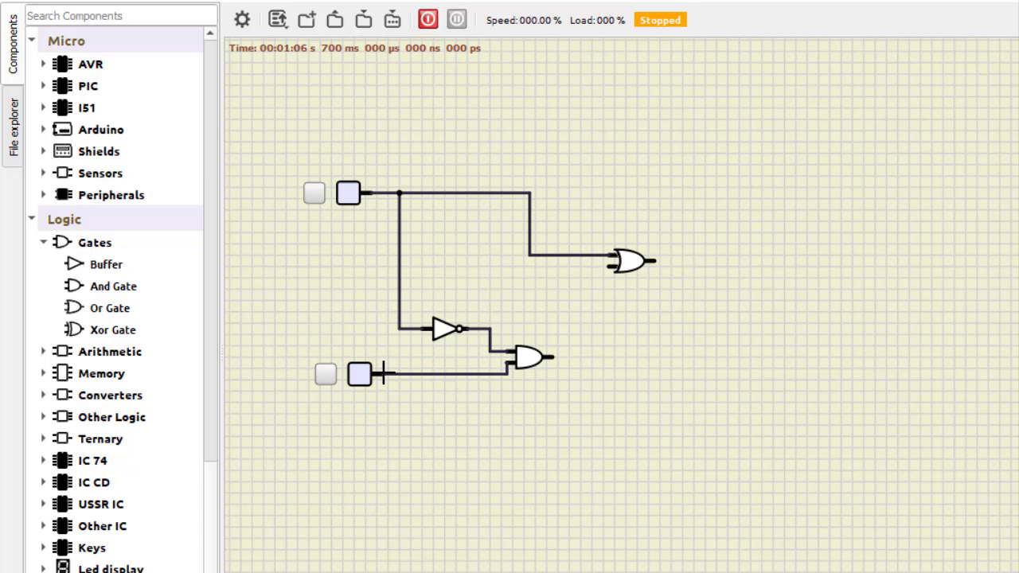
{"action": "left_click", "coordinate": [554, 357]}
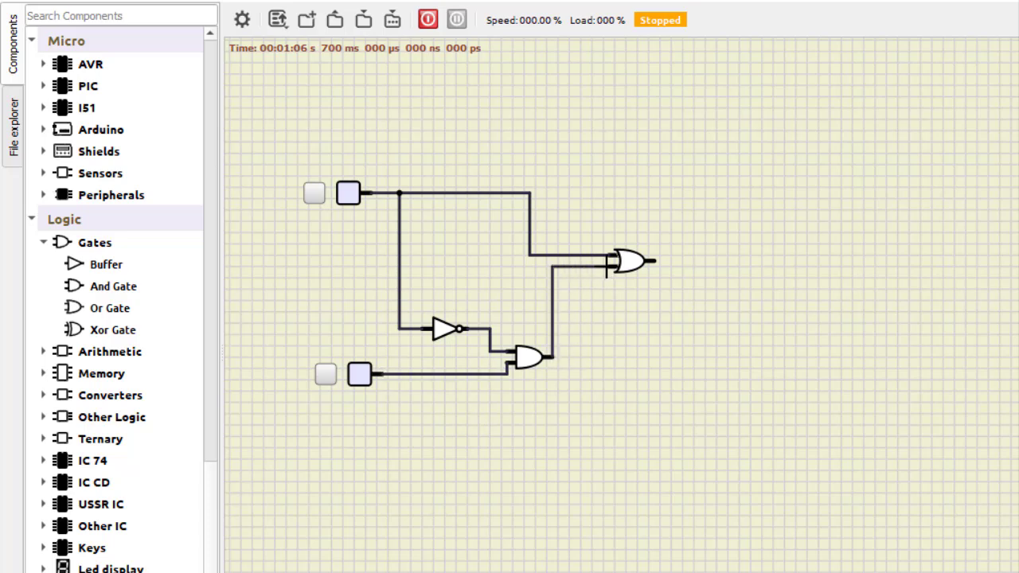
{"action": "left_click", "coordinate": [608, 267]}
{"action": "scroll", "coordinate": [125, 136], "scroll_direction": "down", "scroll_amount": 10}
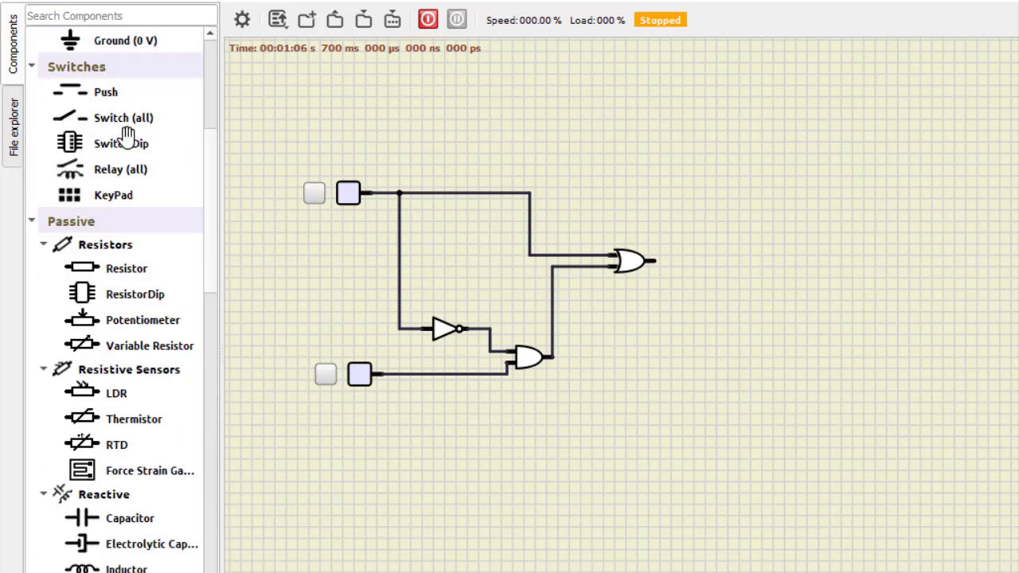
{"action": "scroll", "coordinate": [128, 136], "scroll_direction": "up", "scroll_amount": 10}
Attach a probe to the OR gate's output and paste a copy of the OR gate lower right
{"action": "left_click_drag", "start_coordinate": [103, 60], "coordinate": [741, 238]}
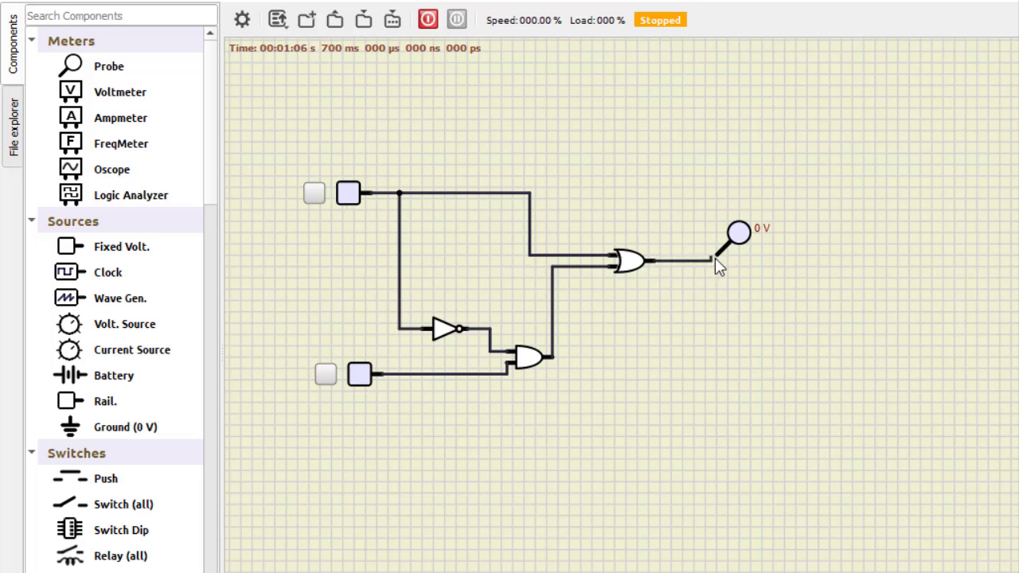
{"action": "left_click_drag", "start_coordinate": [715, 258], "coordinate": [716, 255]}
{"action": "right_click", "coordinate": [629, 263]}
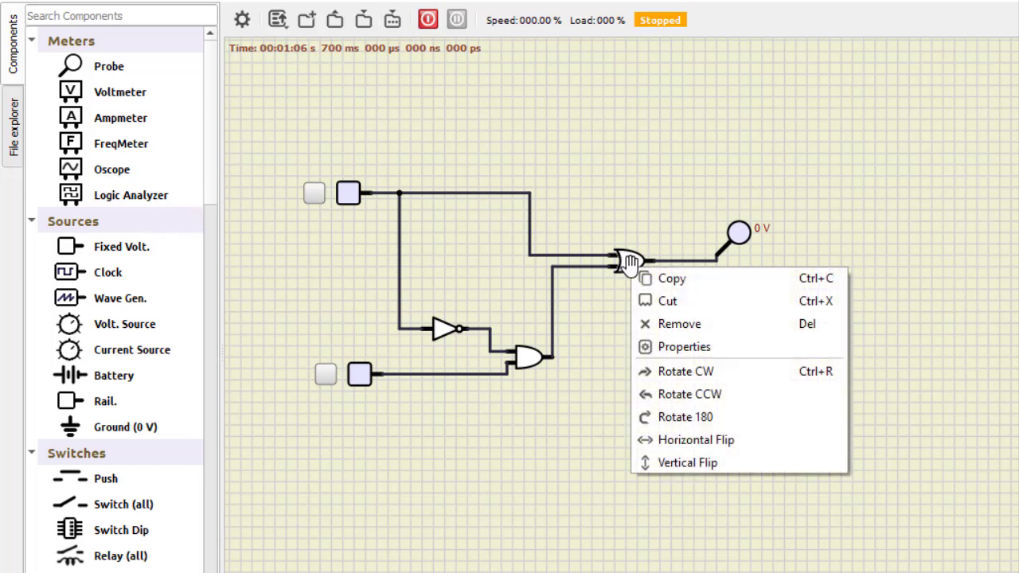
{"action": "left_click", "coordinate": [676, 296]}
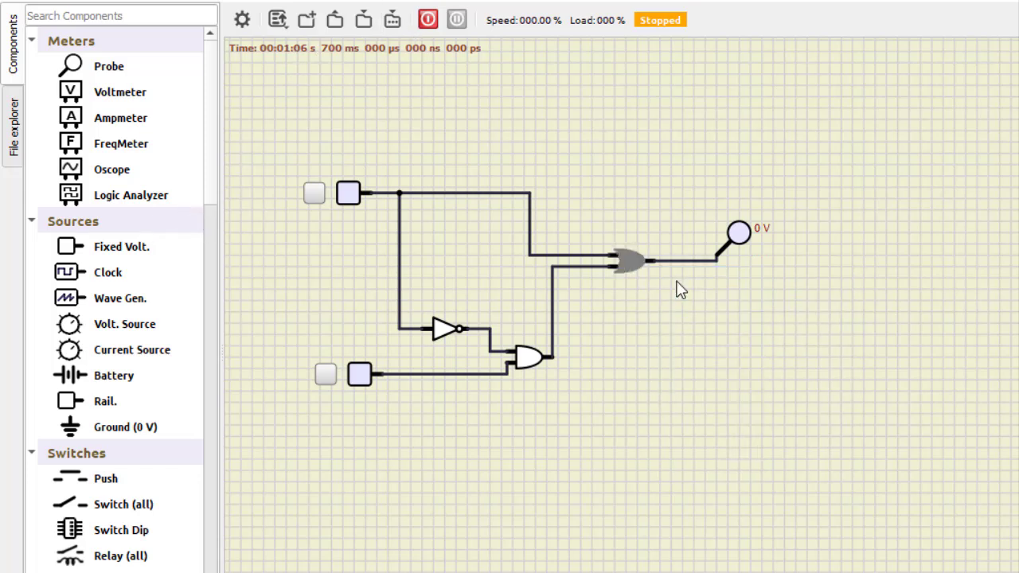
{"action": "right_click", "coordinate": [691, 430]}
{"action": "left_click", "coordinate": [726, 456]}
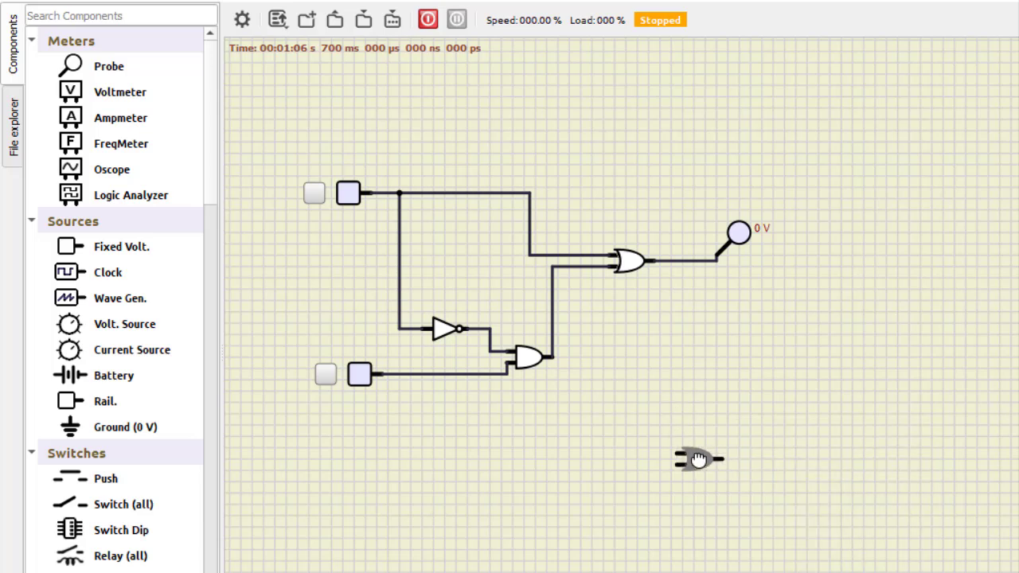
{"action": "left_click", "coordinate": [691, 448]}
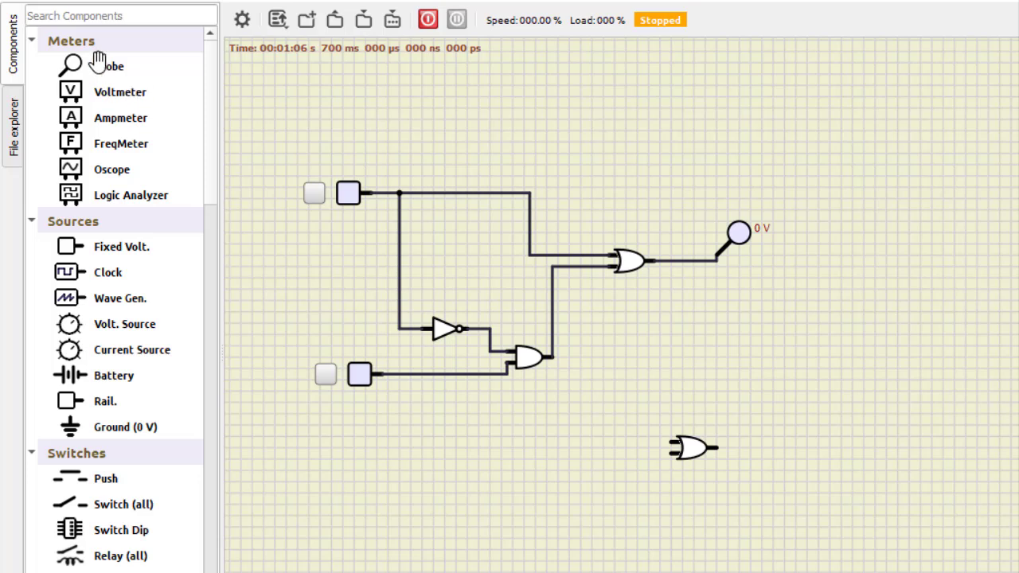
Add two Fixed Volt. sources below the circuit and wire them into the second OR gate's inputs
{"action": "left_click_drag", "start_coordinate": [109, 246], "coordinate": [491, 421]}
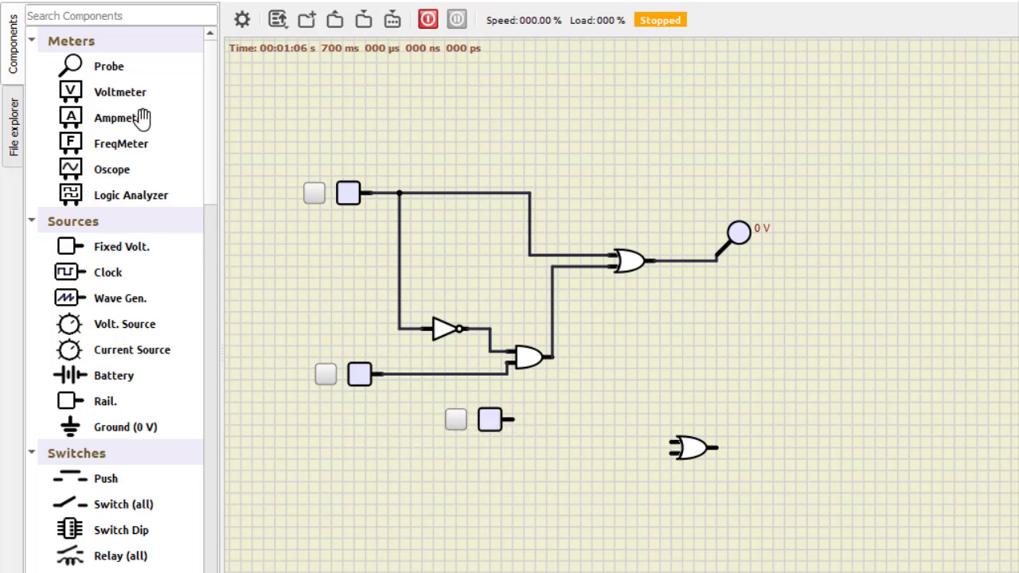
{"action": "left_click_drag", "start_coordinate": [119, 249], "coordinate": [493, 493]}
{"action": "left_click_drag", "start_coordinate": [509, 420], "coordinate": [673, 444]}
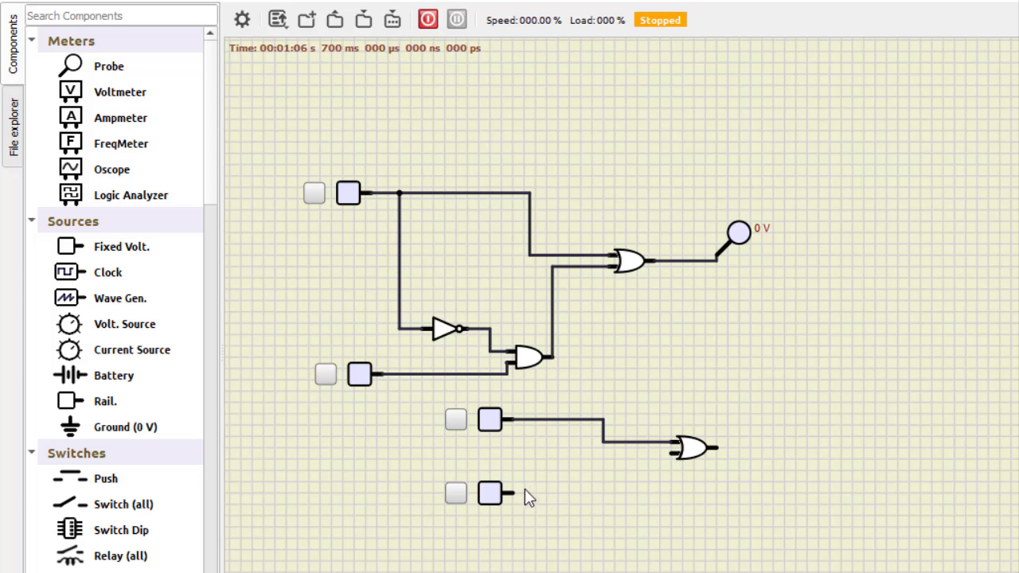
{"action": "left_click_drag", "start_coordinate": [514, 493], "coordinate": [674, 455]}
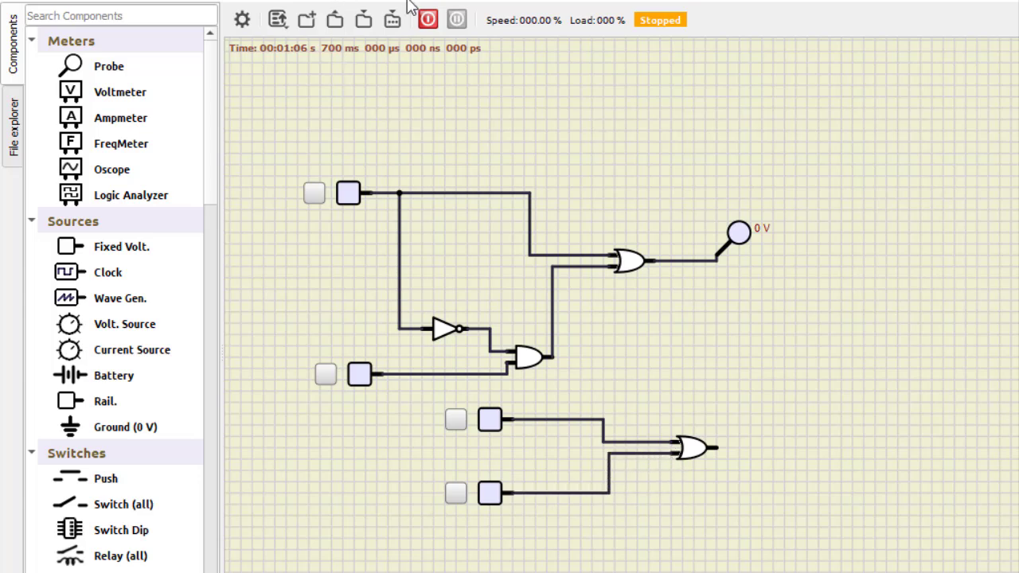
Add a probe to the second OR gate's output and start the simulation
{"action": "left_click", "coordinate": [428, 19]}
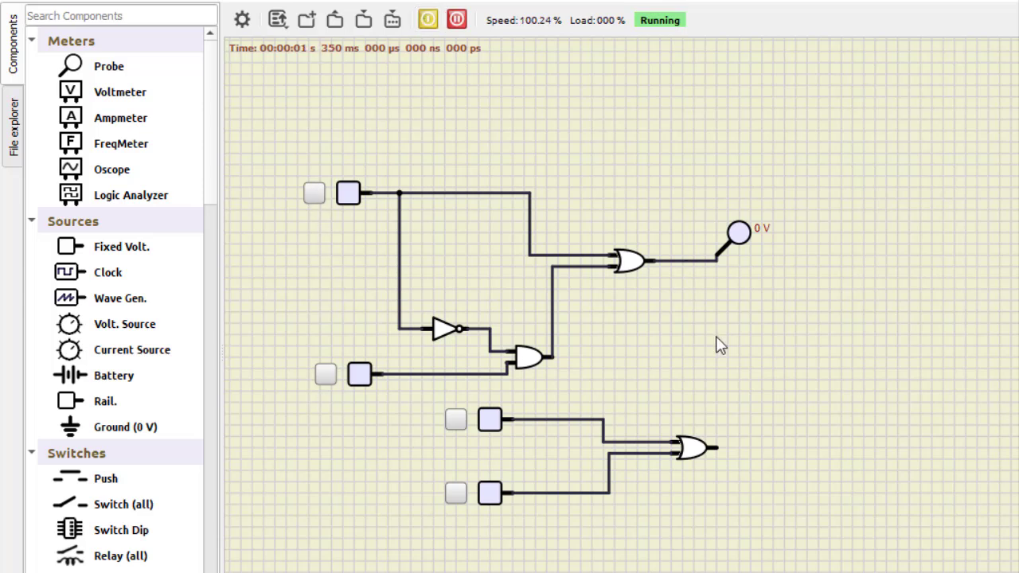
{"action": "left_click", "coordinate": [435, 19]}
{"action": "mouse_move", "coordinate": [123, 66]}
{"action": "left_mouse_down"}
{"action": "mouse_move", "coordinate": [678, 320]}
{"action": "mouse_move", "coordinate": [796, 405]}
{"action": "mouse_move", "coordinate": [764, 443]}
{"action": "mouse_move", "coordinate": [719, 447]}
{"action": "left_mouse_up"}
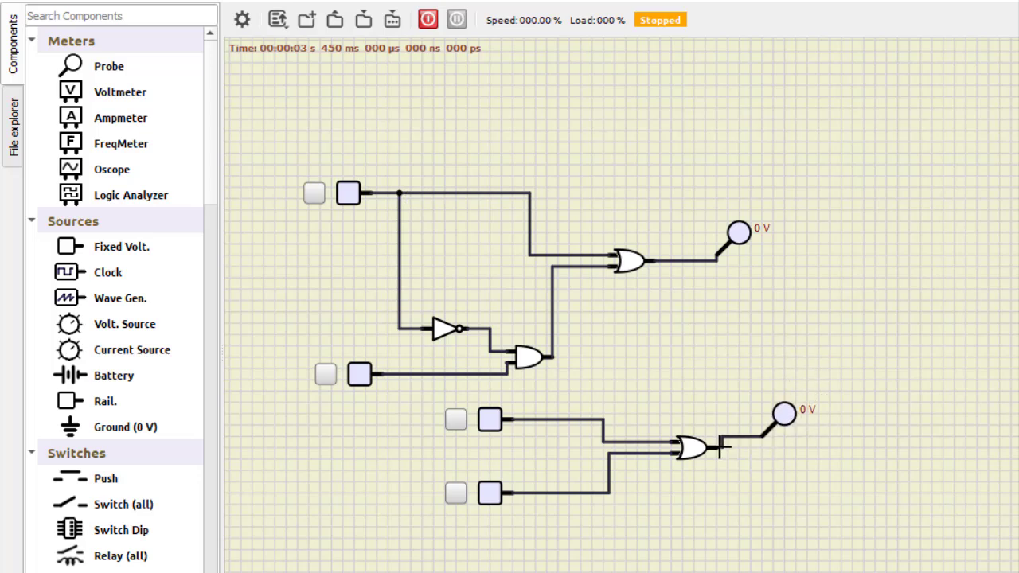
{"action": "left_click", "coordinate": [427, 20]}
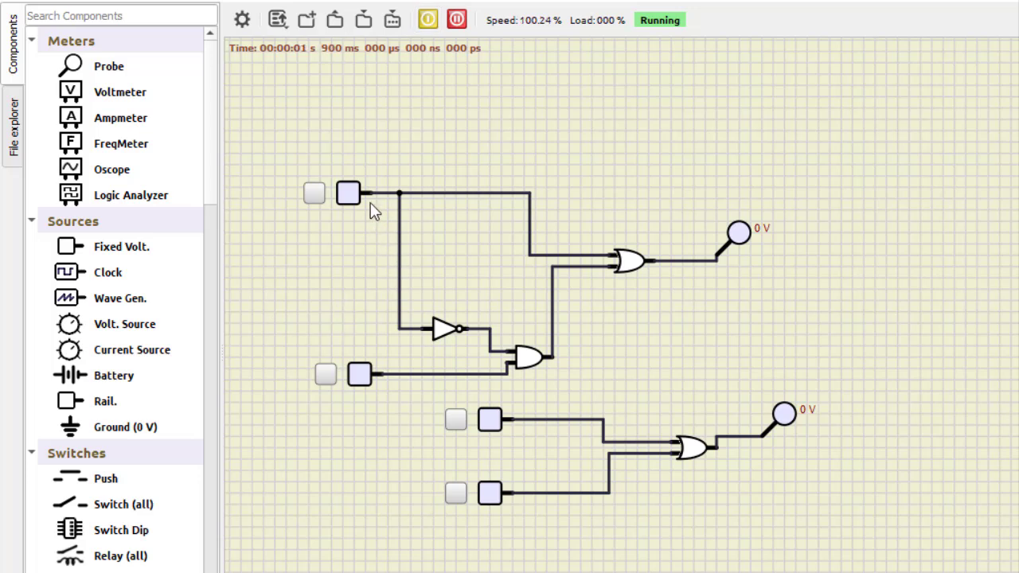
Toggle the four inputs through combinations, ending with all on and both probes at 5 V
{"action": "left_click", "coordinate": [327, 379]}
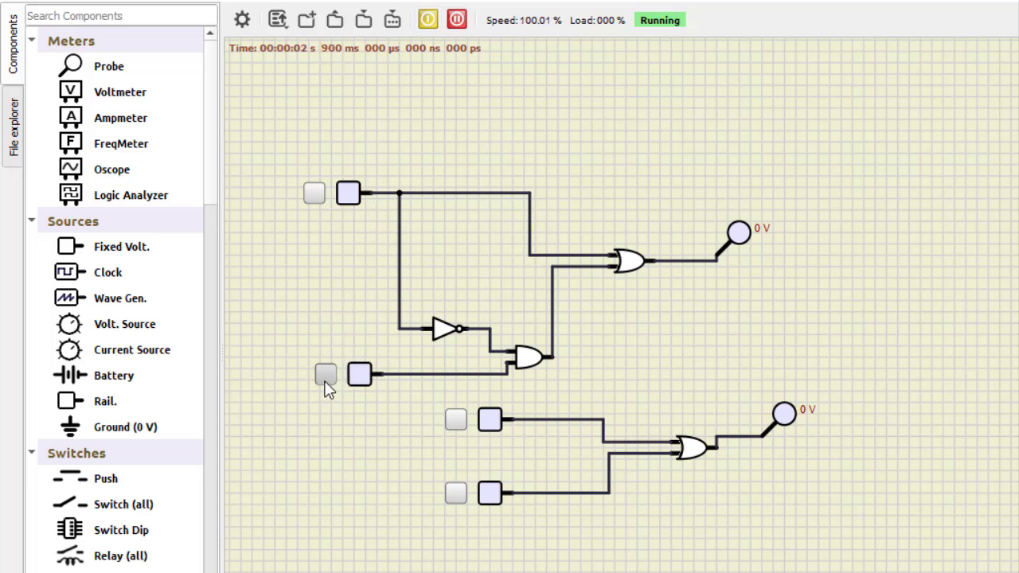
{"action": "left_click", "coordinate": [453, 493]}
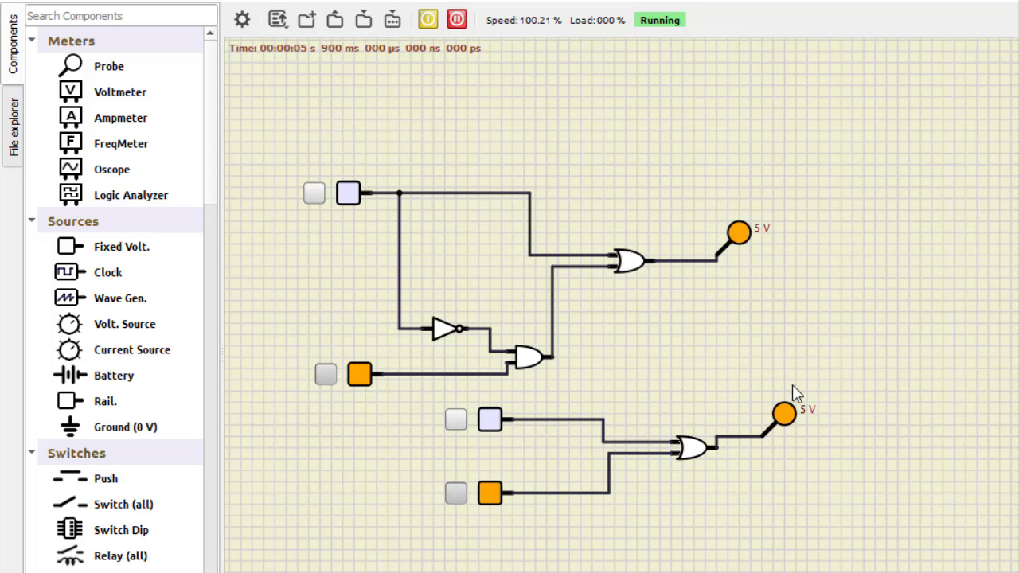
{"action": "left_click", "coordinate": [324, 373]}
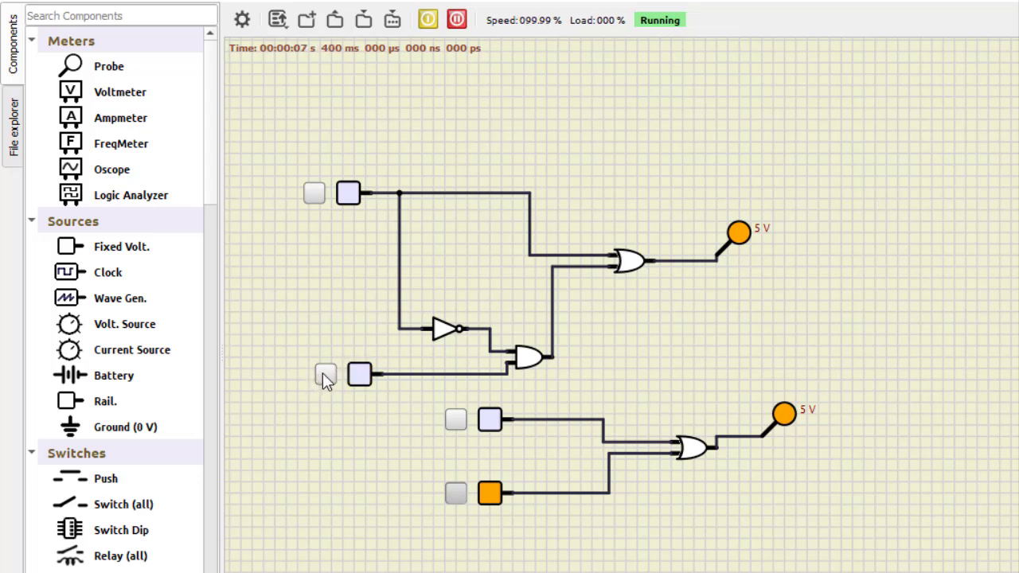
{"action": "left_click", "coordinate": [458, 494]}
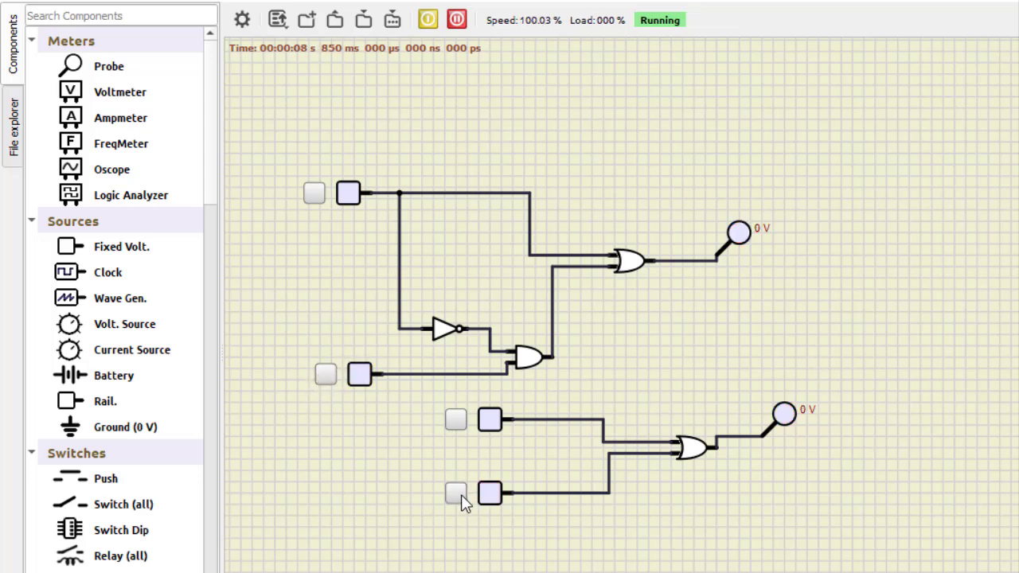
{"action": "left_click", "coordinate": [314, 197]}
{"action": "left_click", "coordinate": [457, 422]}
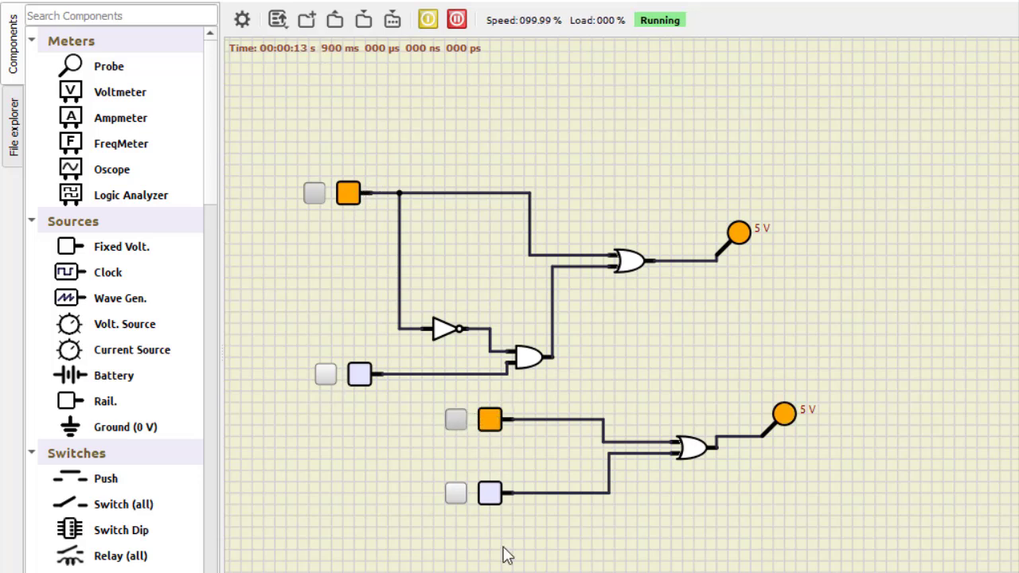
{"action": "left_click", "coordinate": [324, 374]}
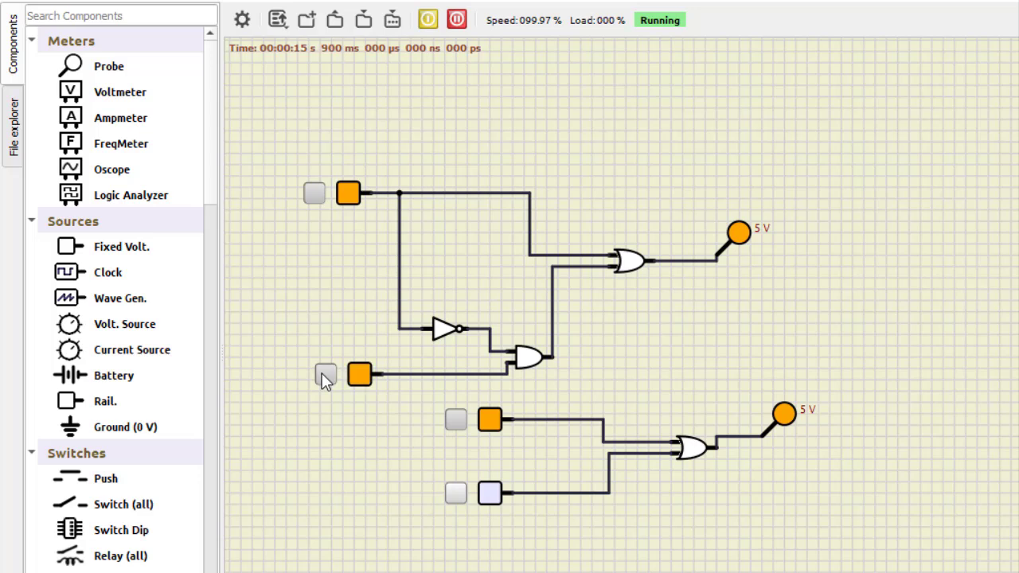
{"action": "left_click", "coordinate": [455, 493]}
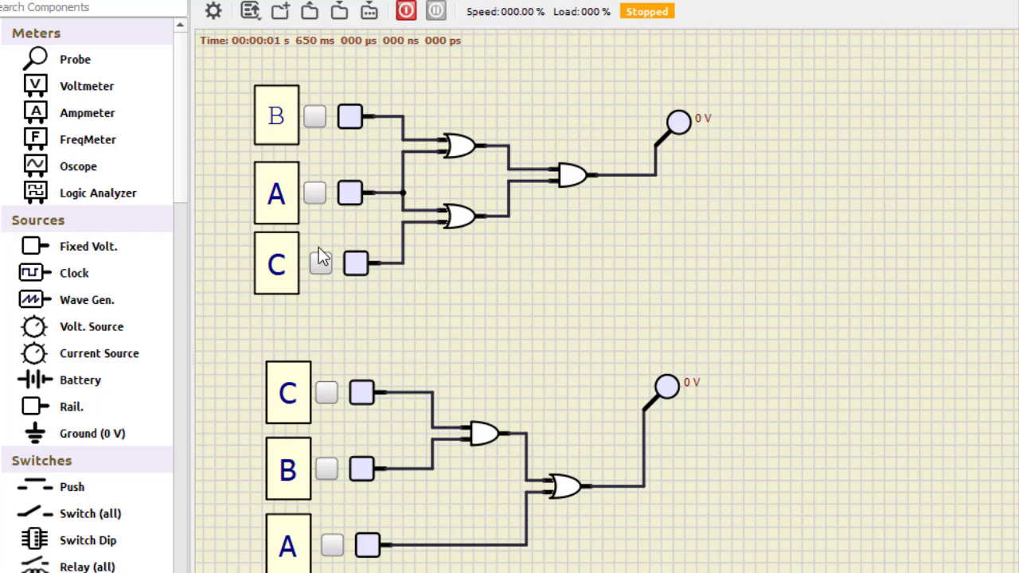
Scroll the Components panel down to Graphical with the A/B/C circuit pair shown
{"action": "scroll", "coordinate": [119, 337], "scroll_direction": "down", "scroll_amount": 20}
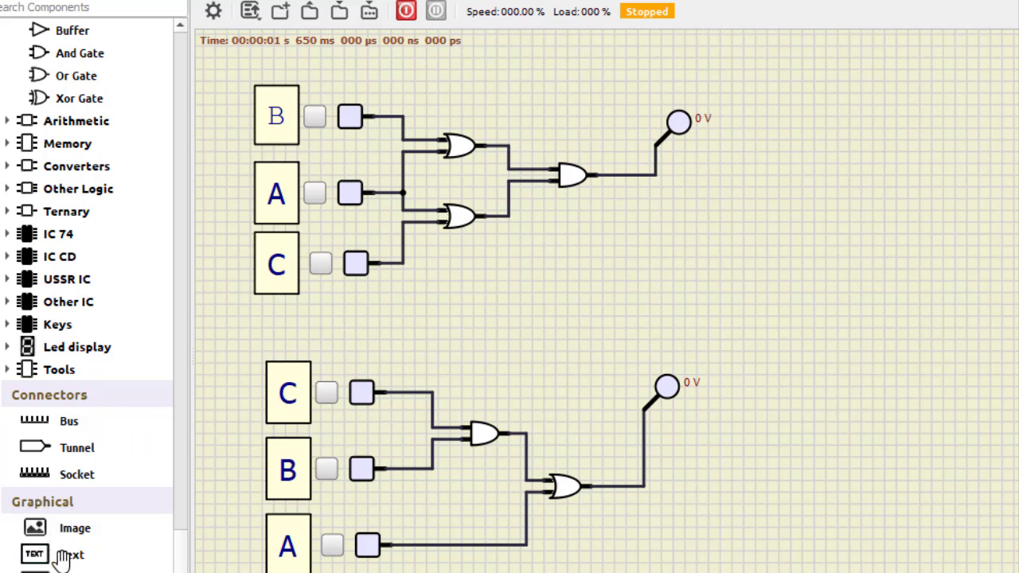
{"action": "left_click_drag", "start_coordinate": [64, 555], "coordinate": [835, 316]}
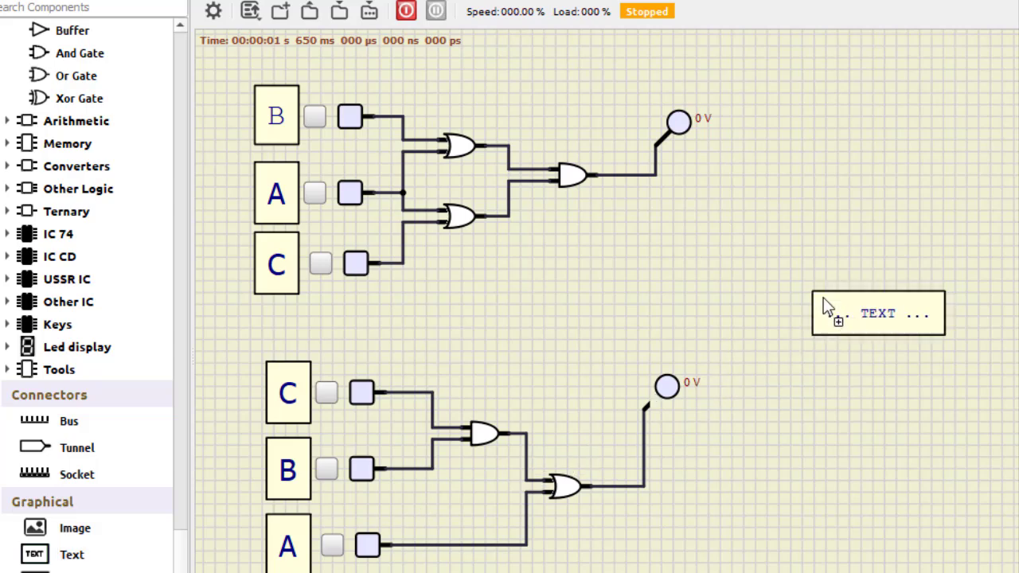
{"action": "double_click", "coordinate": [876, 319]}
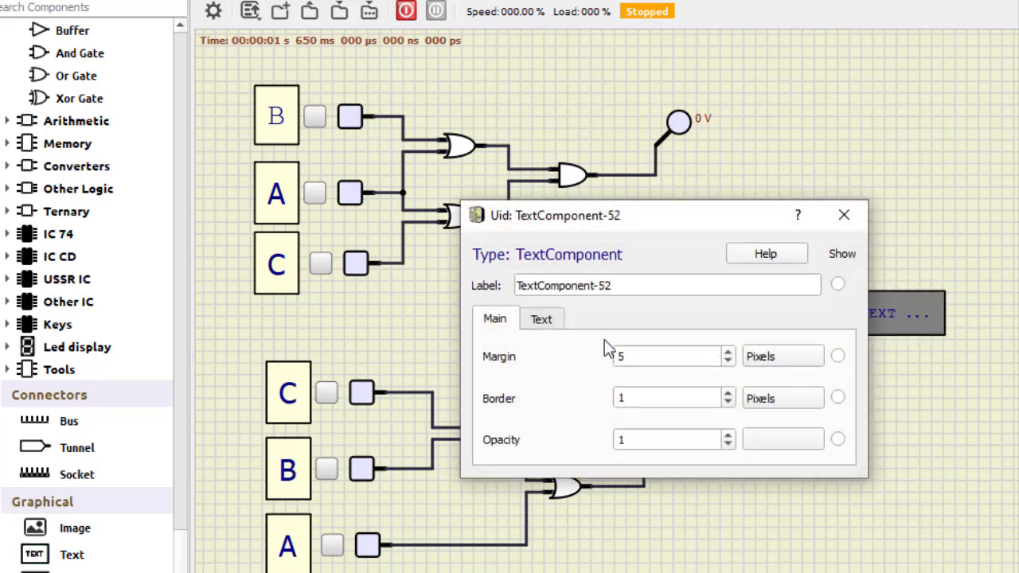
{"action": "left_click", "coordinate": [543, 320]}
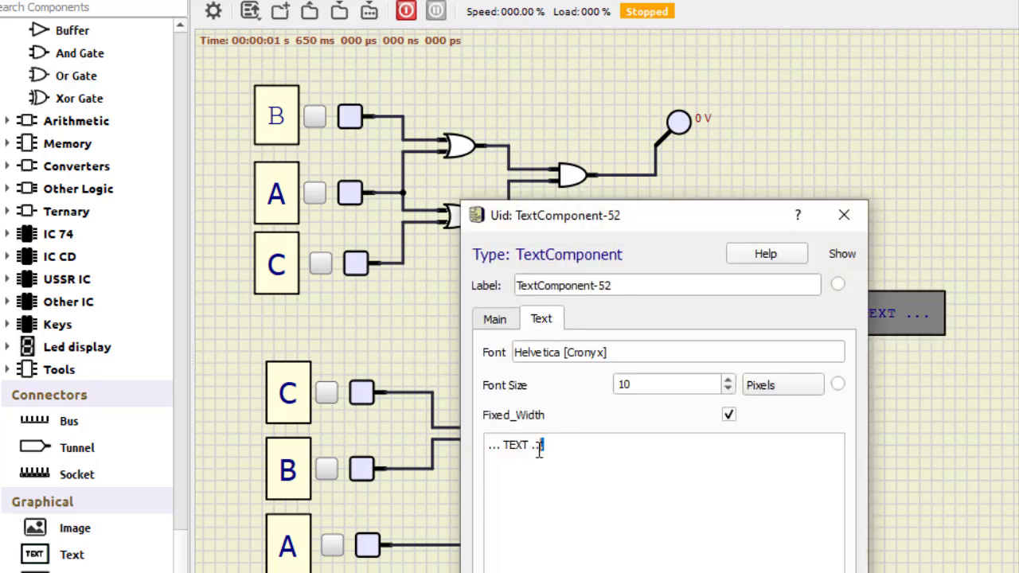
{"action": "left_click_drag", "start_coordinate": [546, 446], "coordinate": [480, 451]}
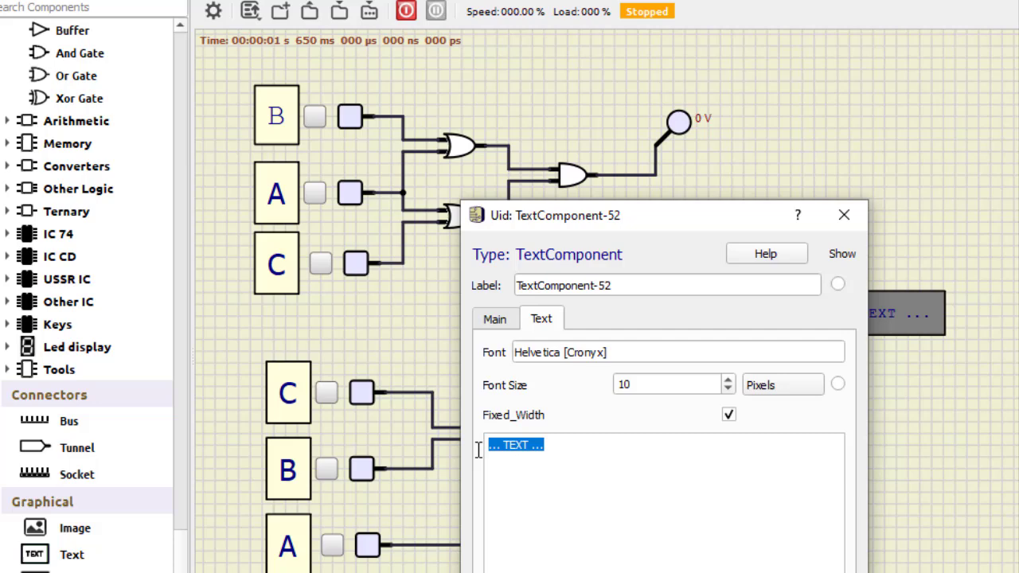
{"action": "left_click", "coordinate": [844, 215]}
{"action": "right_click", "coordinate": [876, 328]}
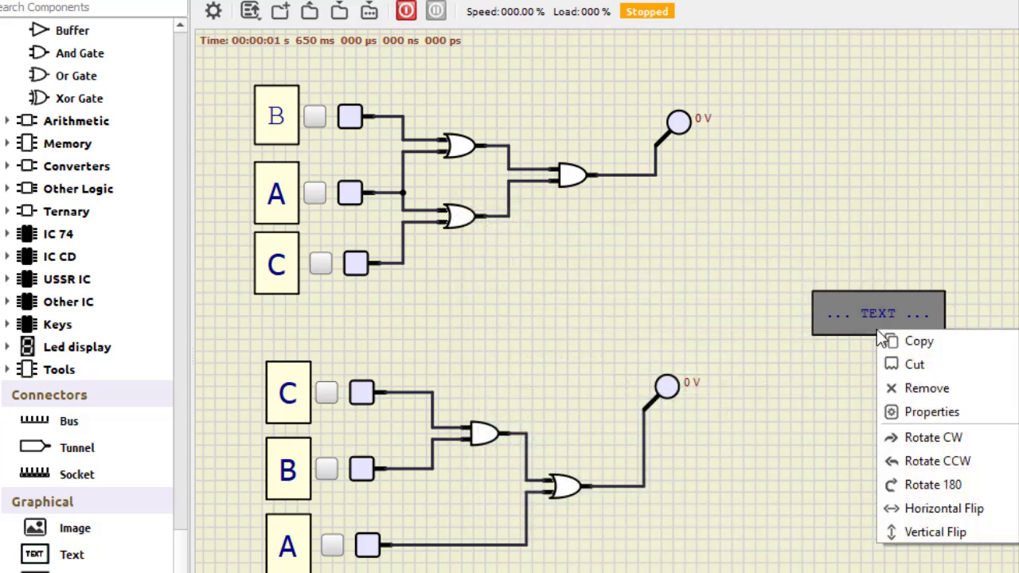
{"action": "left_click", "coordinate": [931, 387]}
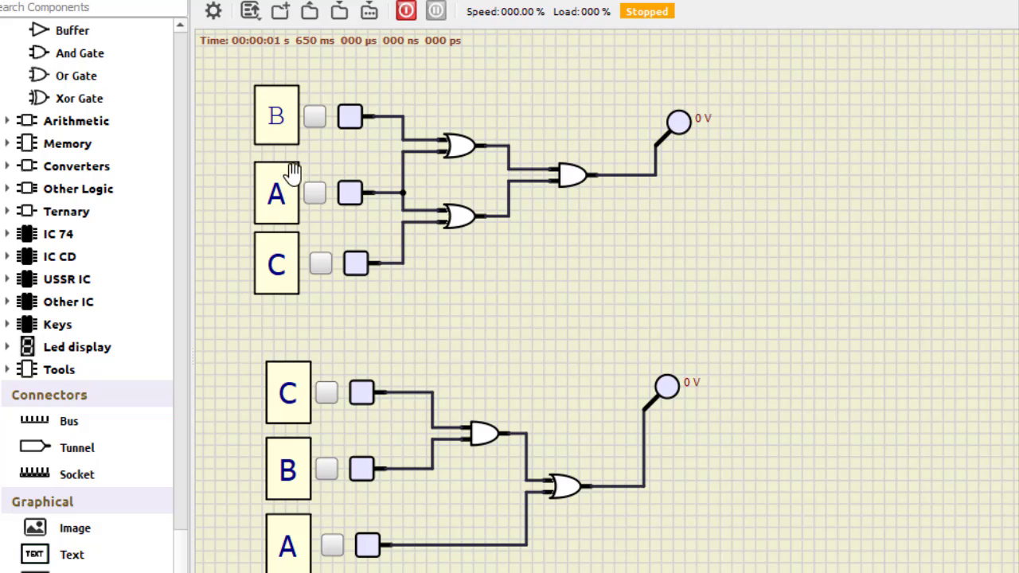
Run the simulation and switch on input C in both circuits
{"action": "left_click", "coordinate": [405, 11]}
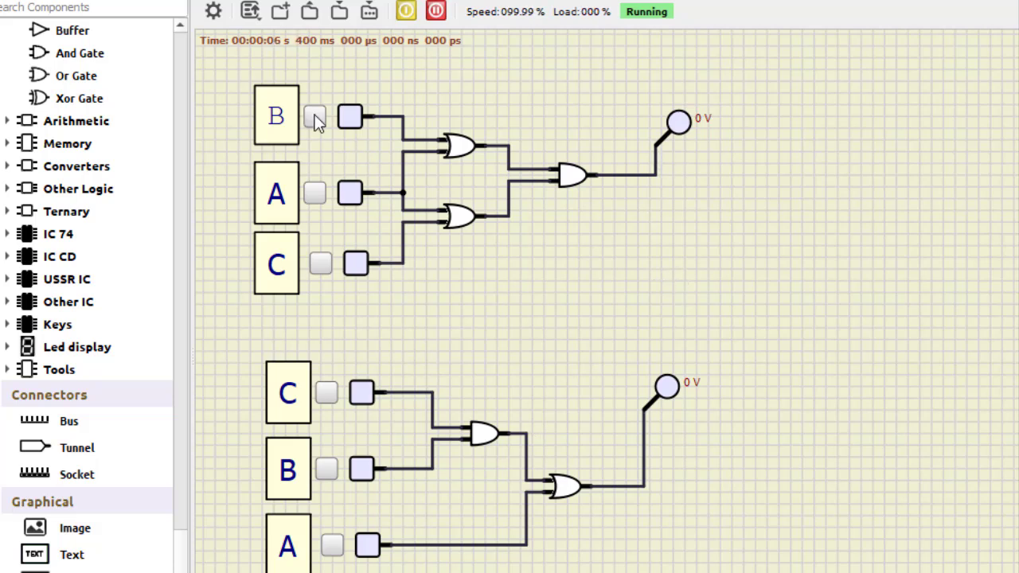
{"action": "left_click", "coordinate": [319, 267]}
{"action": "left_click", "coordinate": [325, 394]}
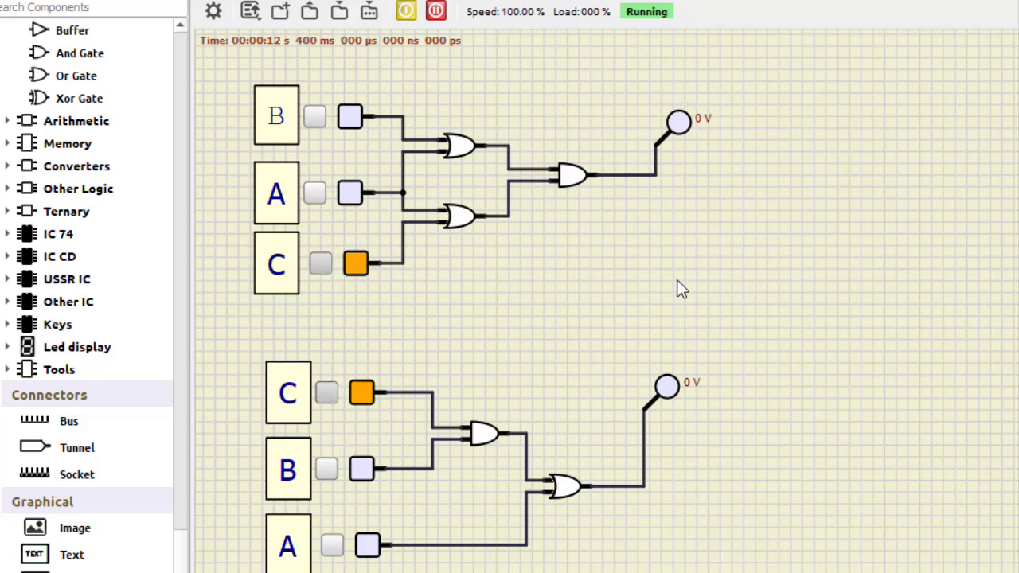
Set both circuits to inputs B and C on with A off
{"action": "left_click", "coordinate": [320, 264]}
{"action": "left_click", "coordinate": [316, 120]}
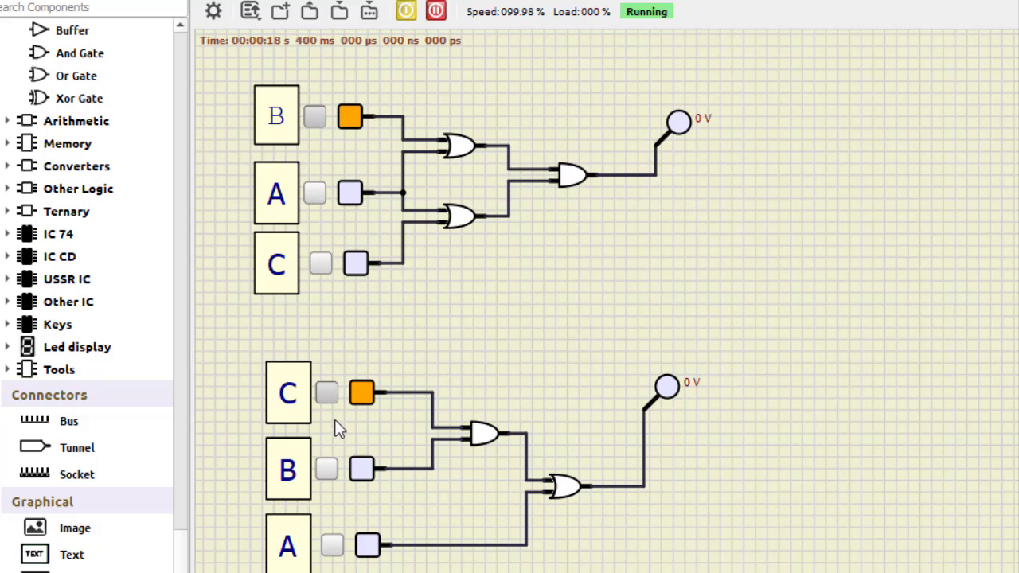
{"action": "left_click", "coordinate": [327, 396]}
{"action": "left_click", "coordinate": [326, 469]}
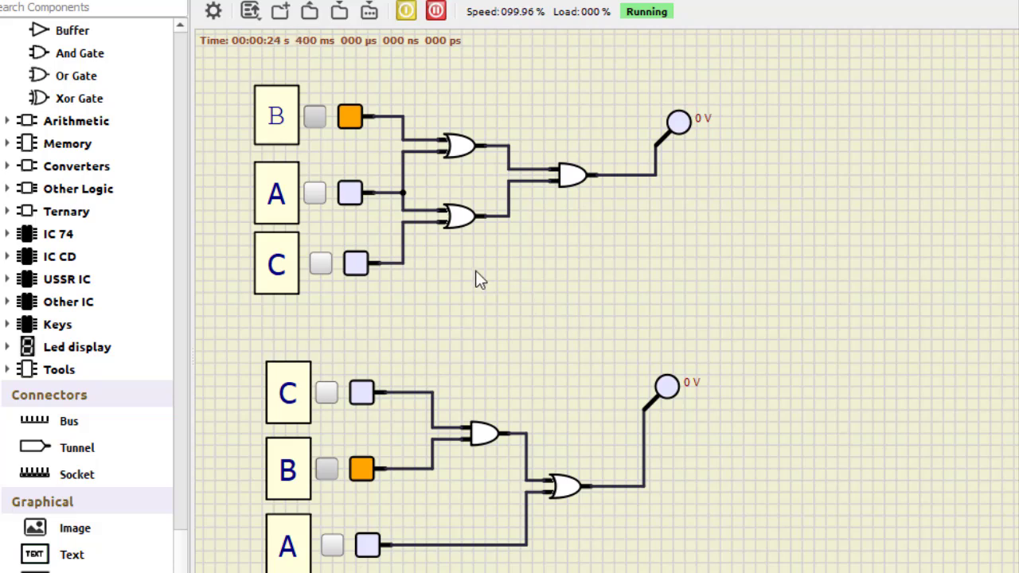
{"action": "left_click", "coordinate": [320, 264]}
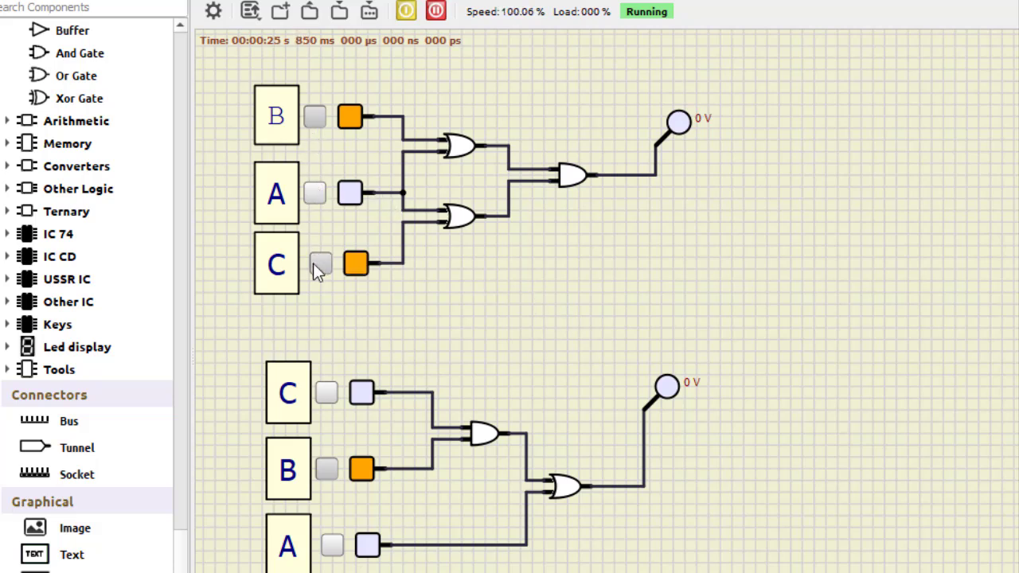
{"action": "left_click", "coordinate": [325, 393]}
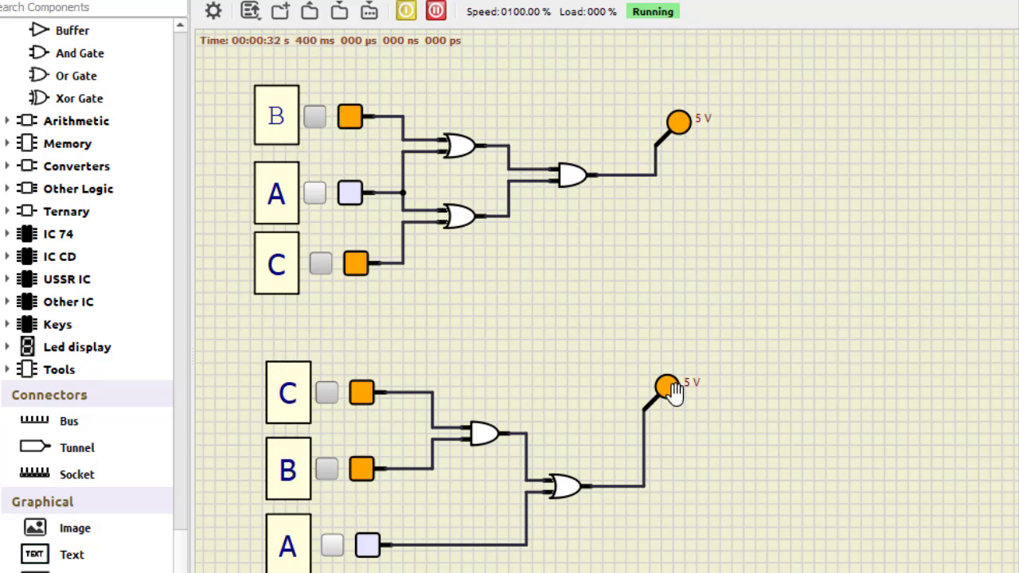
Set both circuits to only input A on, with B and C off
{"action": "left_click", "coordinate": [312, 195]}
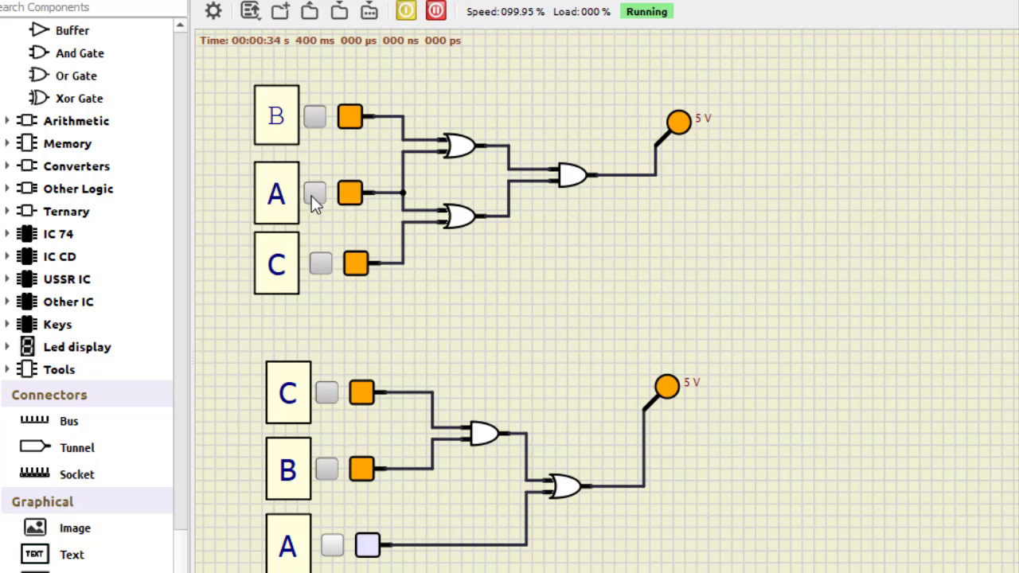
{"action": "left_click", "coordinate": [317, 117]}
{"action": "left_click", "coordinate": [319, 264]}
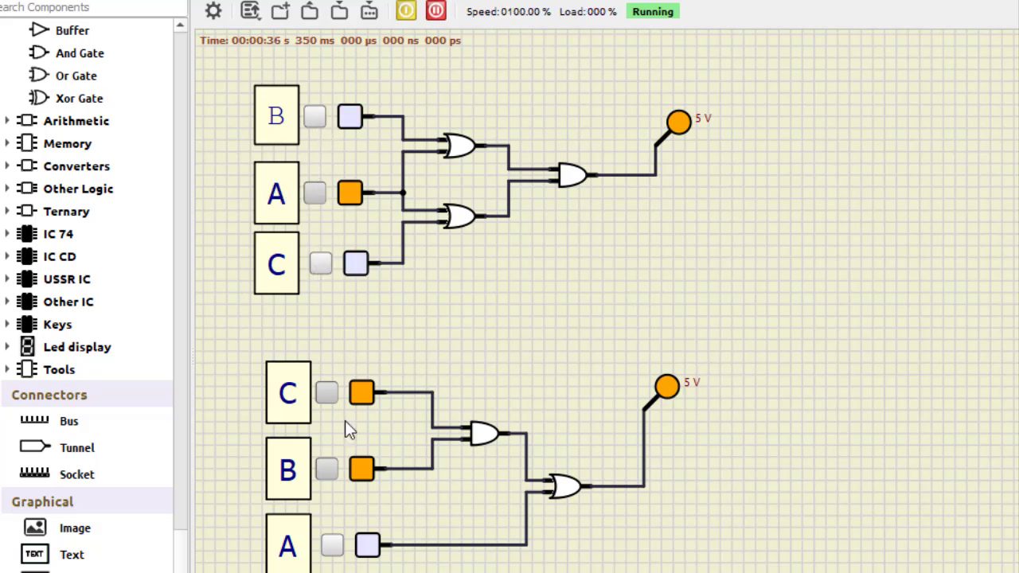
{"action": "left_click", "coordinate": [329, 551]}
{"action": "left_click", "coordinate": [333, 473]}
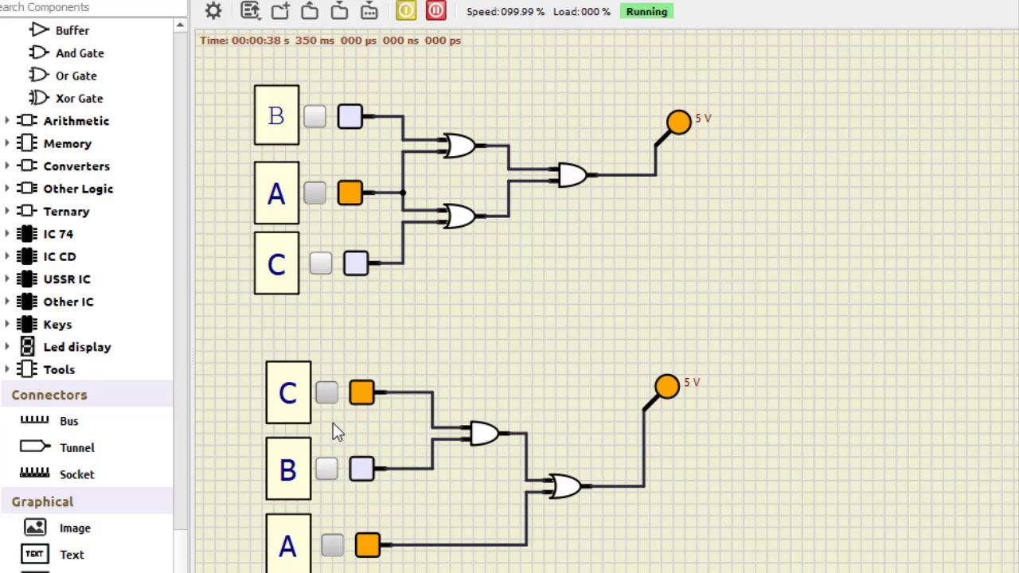
{"action": "left_click", "coordinate": [328, 396]}
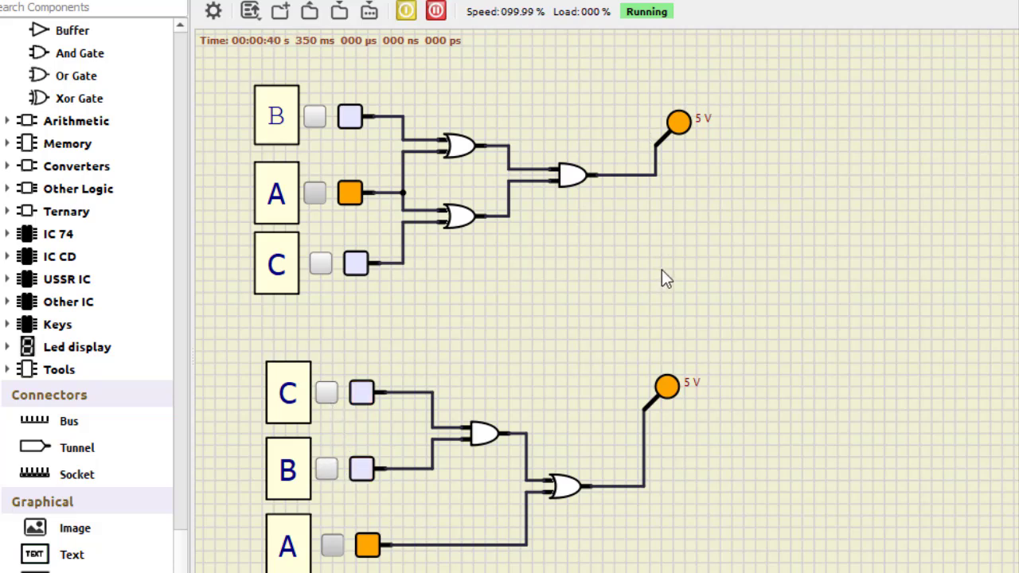
Turn B and C back on in both circuits so every input is on
{"action": "left_click", "coordinate": [329, 474]}
{"action": "left_click", "coordinate": [328, 395]}
{"action": "left_click", "coordinate": [323, 264]}
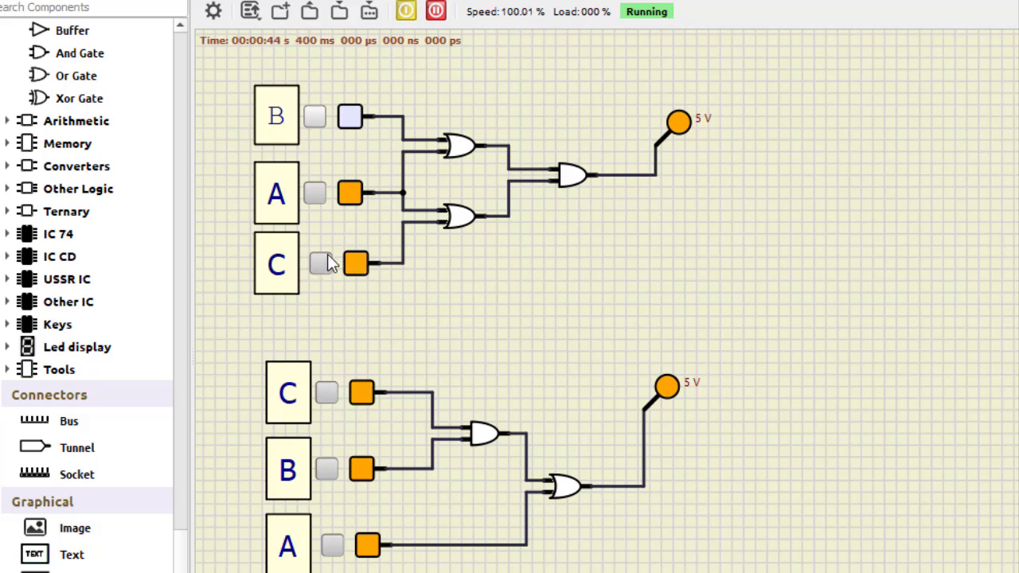
{"action": "left_click", "coordinate": [315, 117]}
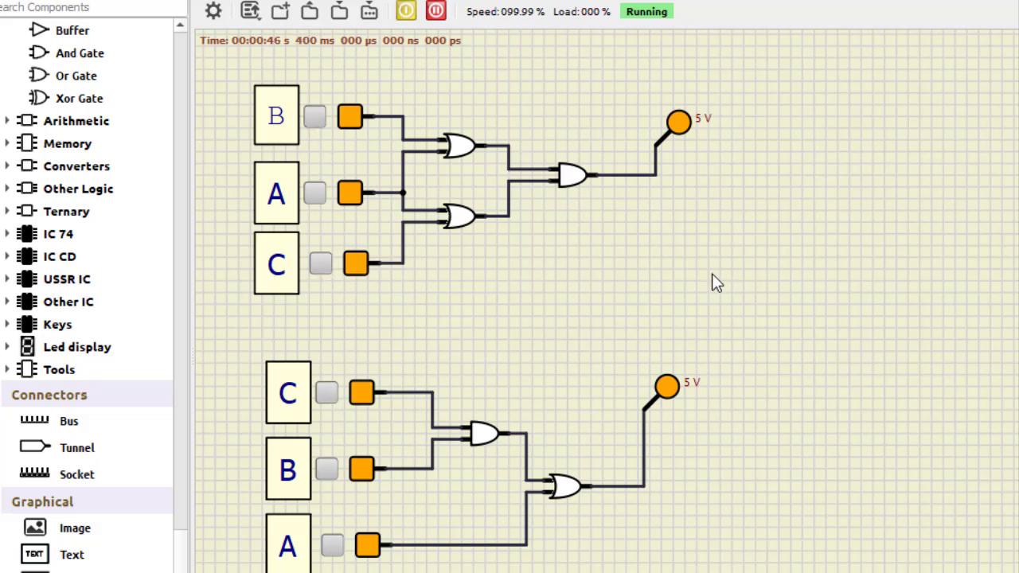